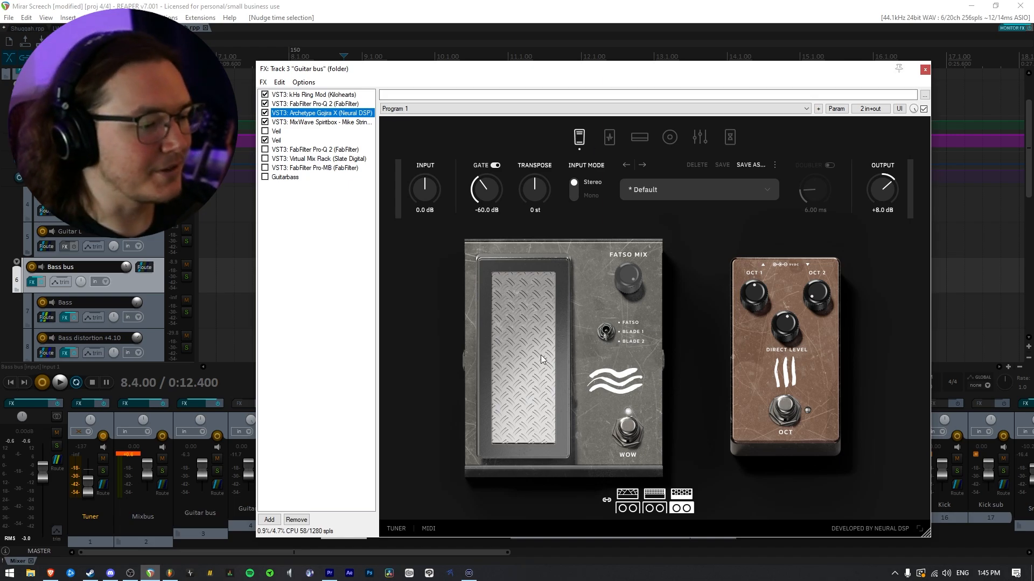
# Step: Move the WOW pedal treadle in Archetype Gojira X and inspect the Guitar bus's list of automation envelopes
pyautogui.moveTo(523, 370); pyautogui.dragTo(518, 412)
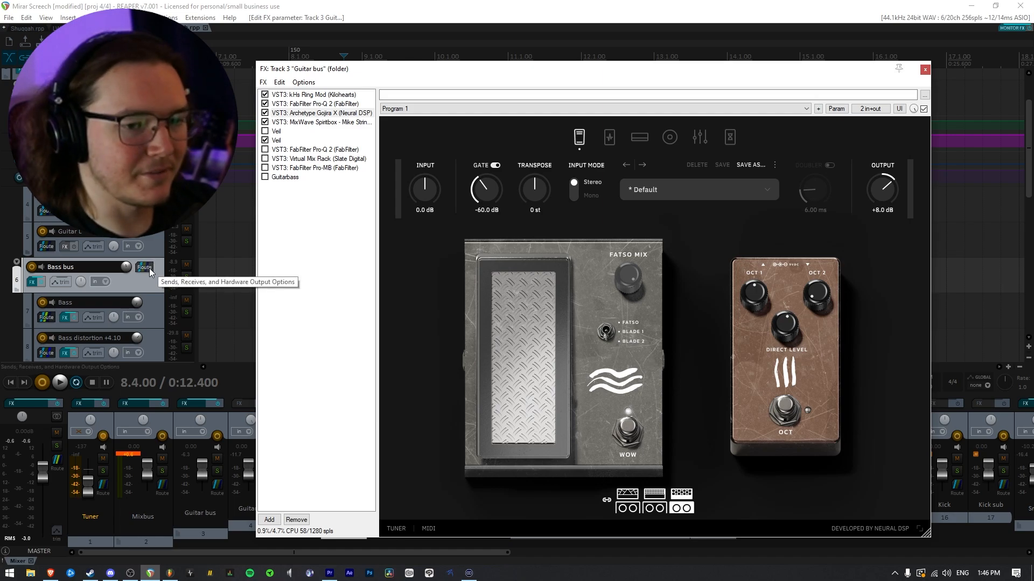
pyautogui.click(63, 282)
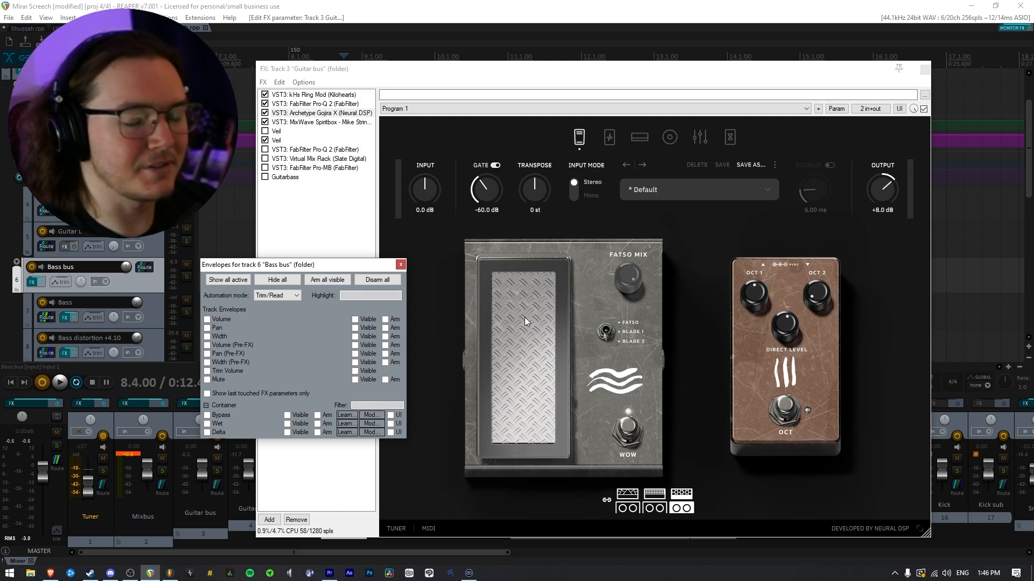
pyautogui.moveTo(851, 69); pyautogui.dragTo(819, 290)
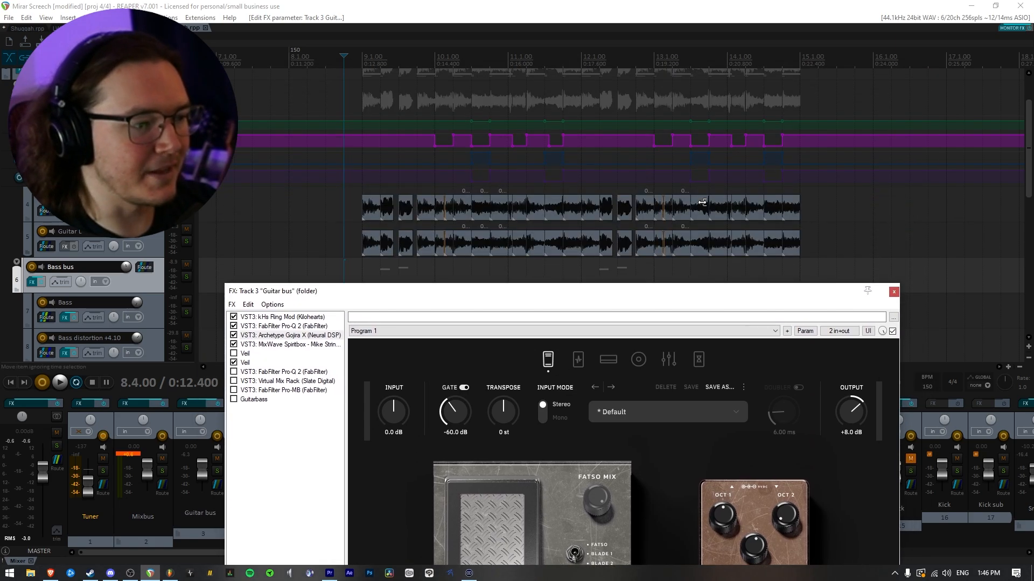
pyautogui.click(536, 170)
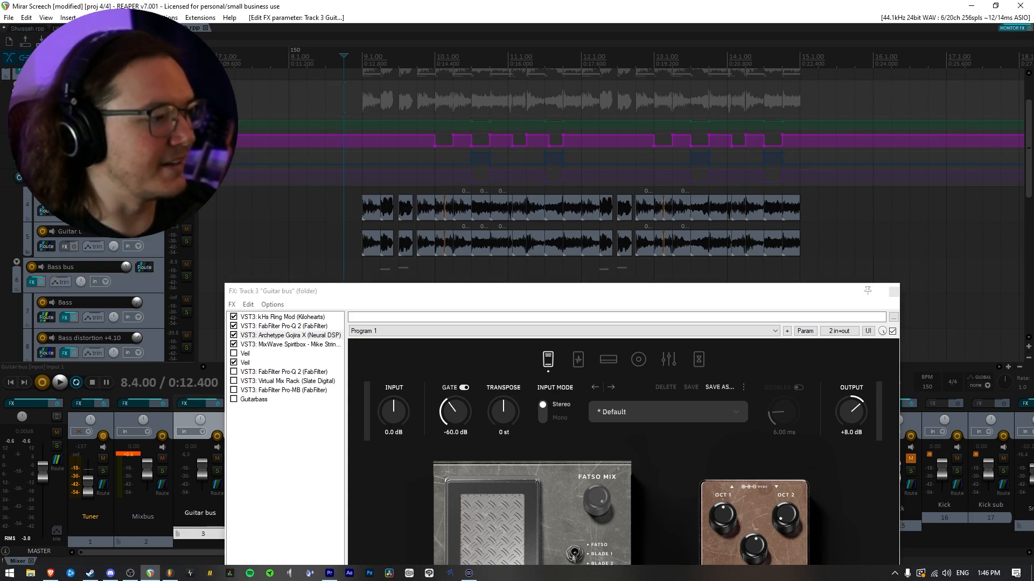
pyautogui.click(60, 105)
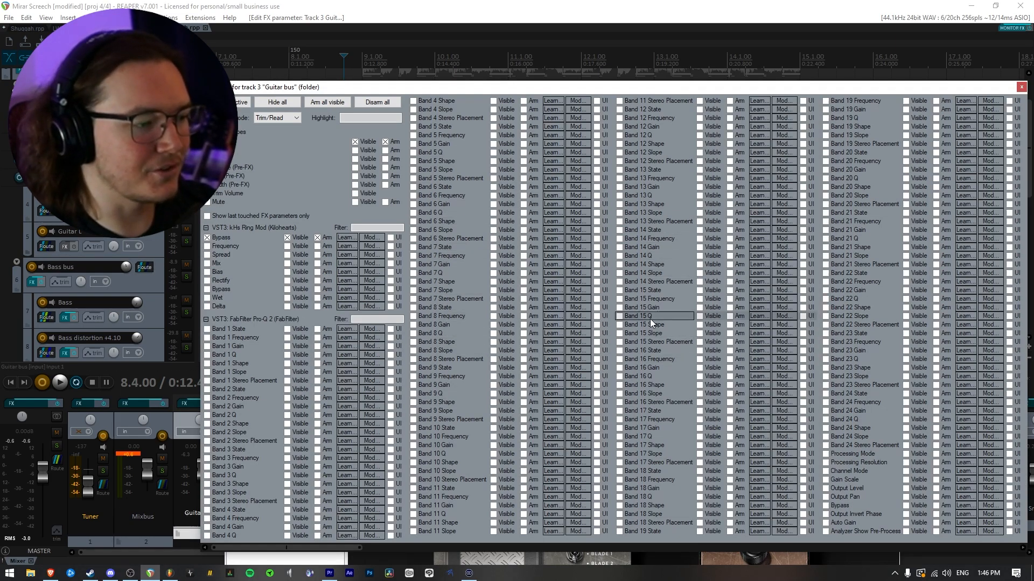
pyautogui.click(1022, 87)
pyautogui.moveTo(623, 295); pyautogui.dragTo(552, 73)
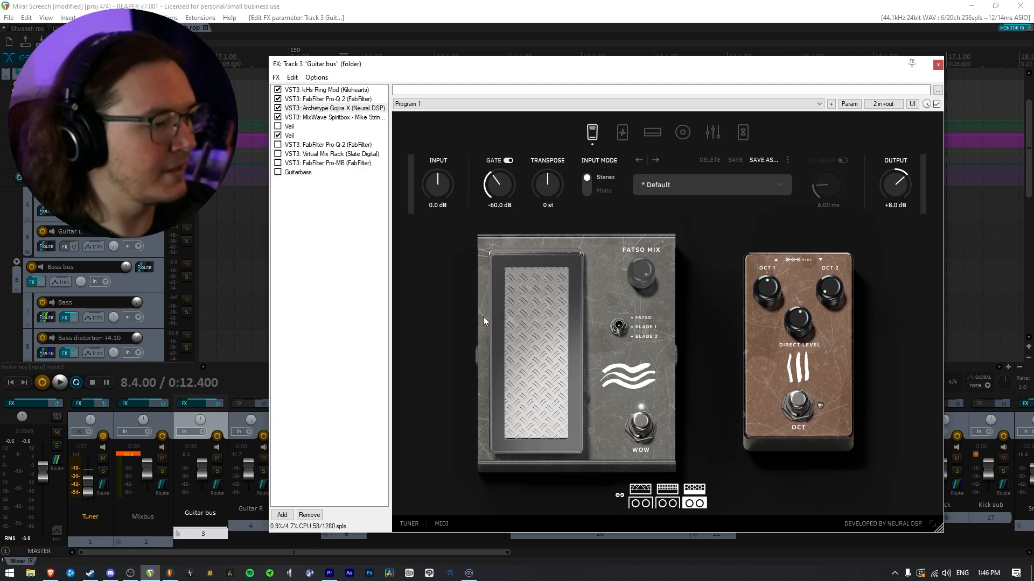
# Step: Review the Ring Mod and MixWave Spiritbox chorus plugins in the Guitar bus effects chain
pyautogui.click(326, 90)
pyautogui.click(332, 118)
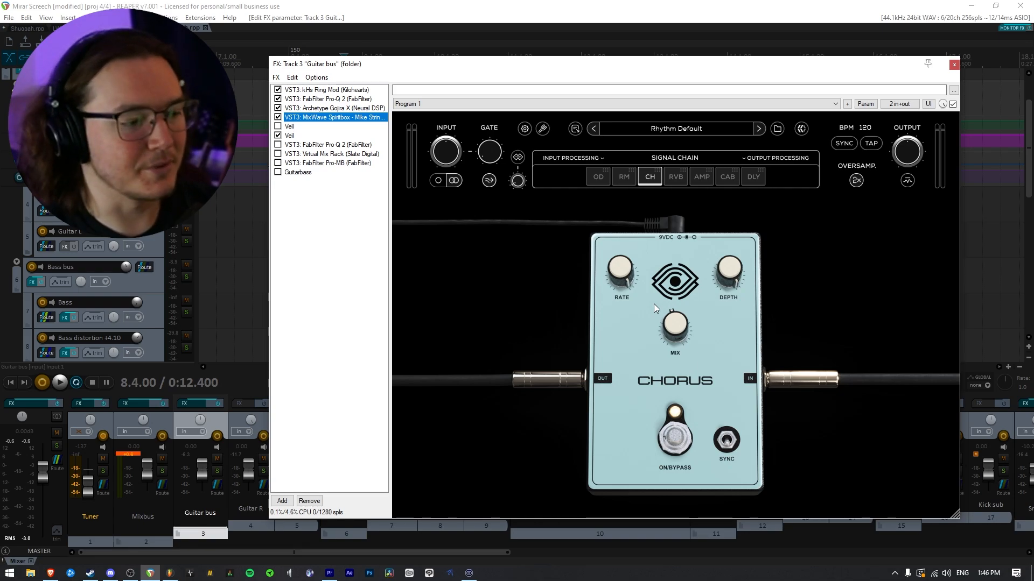
pyautogui.click(329, 90)
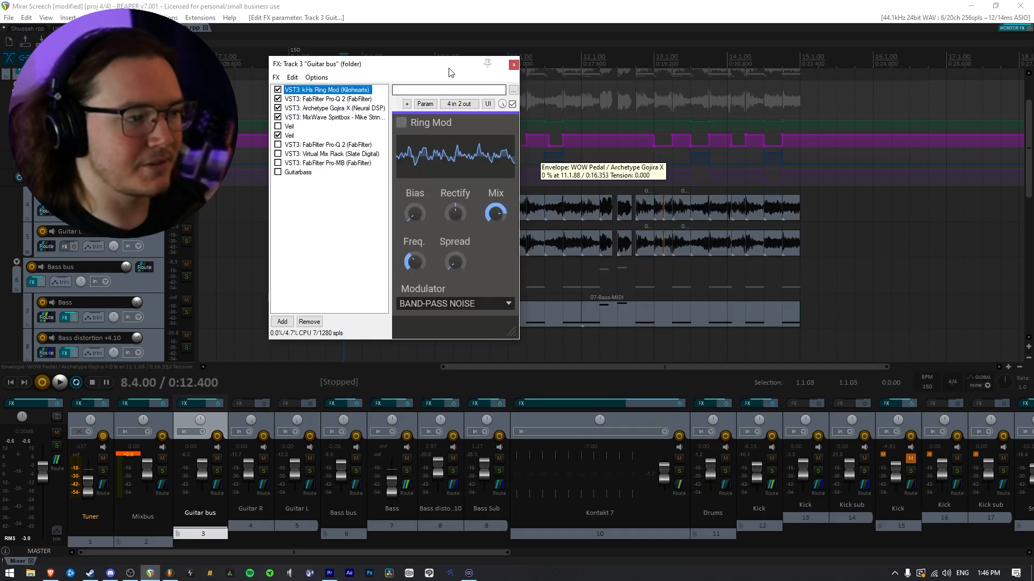
pyautogui.moveTo(451, 67); pyautogui.dragTo(612, 112)
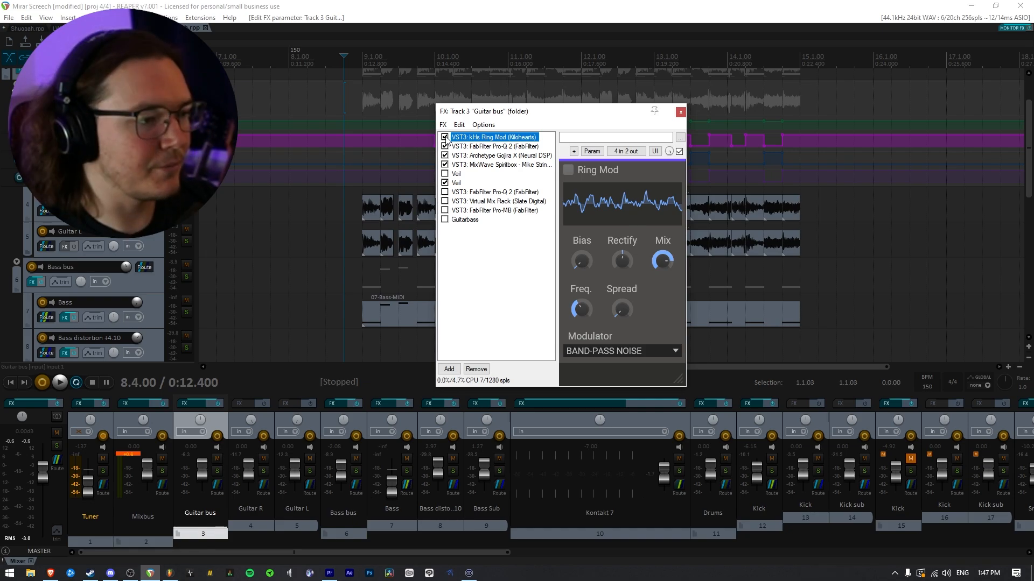
# Step: Bypass Ring Mod, Archetype Gojira X and MixWave Spiritbox on the Guitar bus and play the riff without them
pyautogui.click(491, 157)
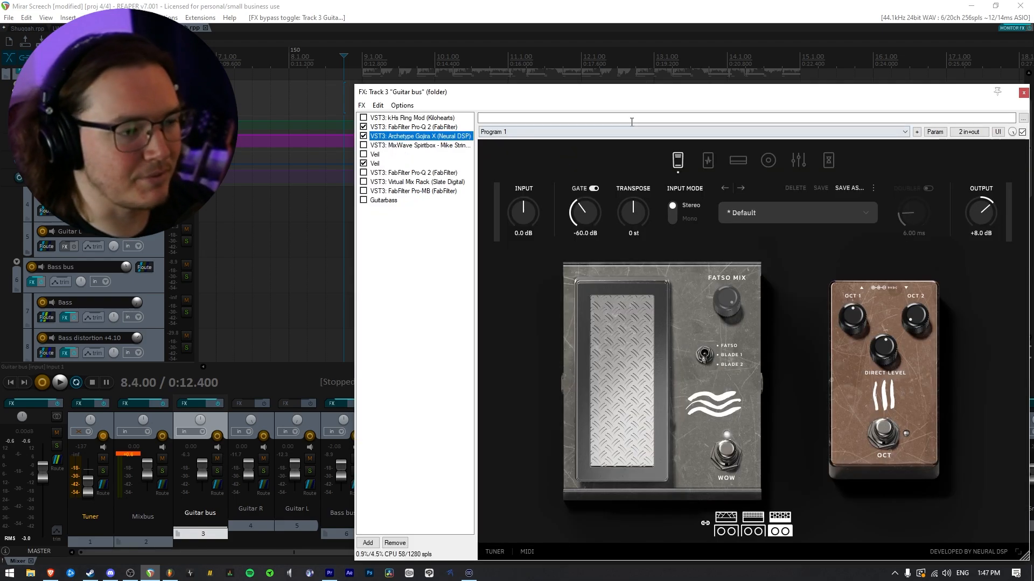
pyautogui.moveTo(631, 96); pyautogui.dragTo(522, 83)
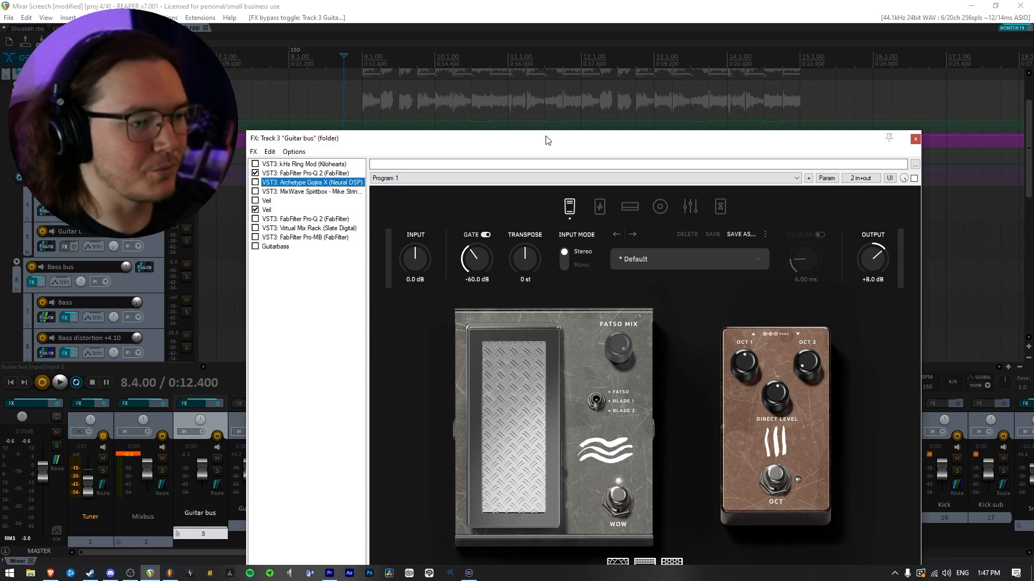
pyautogui.moveTo(547, 140); pyautogui.dragTo(566, 335)
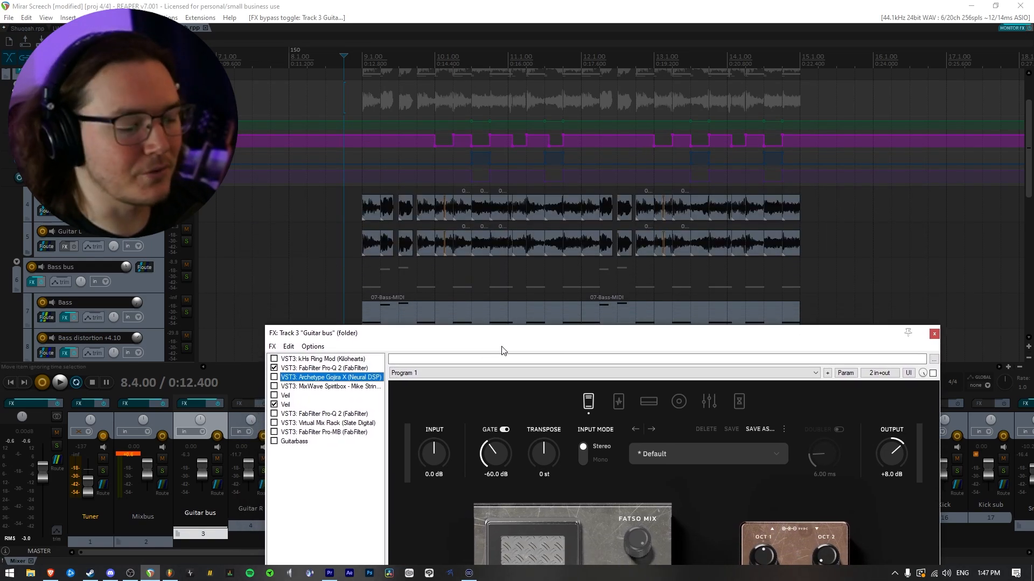
pyautogui.press('space')
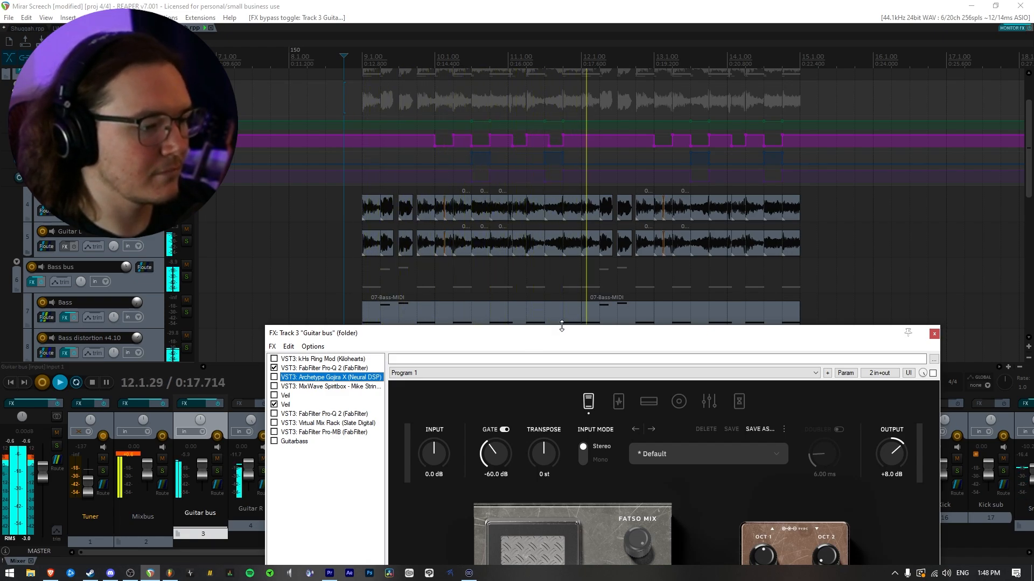
pyautogui.press('space')
# Step: Re-enable Archetype Gojira X on the Guitar bus and play the riff with the automation lanes in view
pyautogui.moveTo(566, 336); pyautogui.dragTo(566, 293)
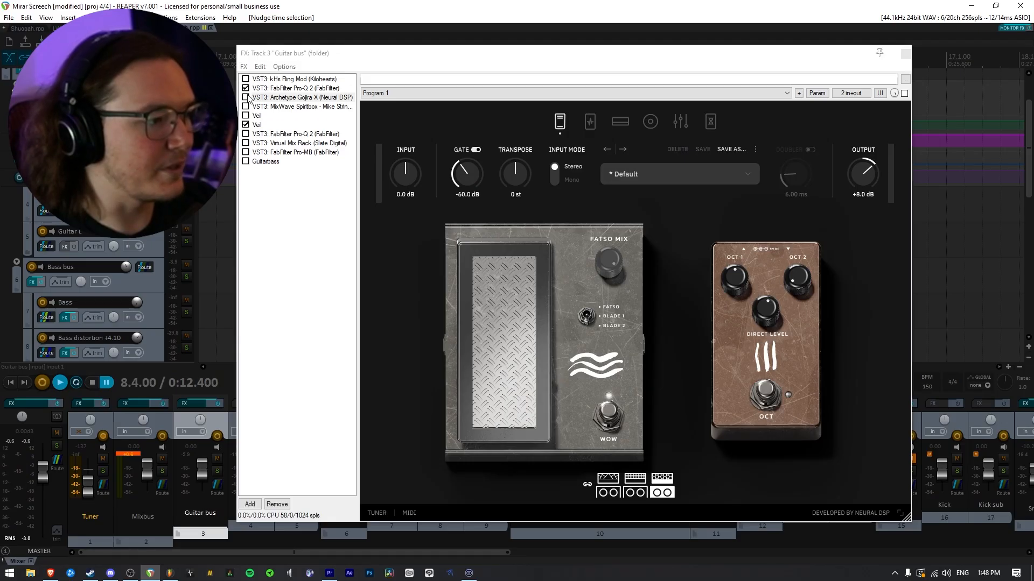
pyautogui.click(245, 97)
pyautogui.moveTo(468, 54); pyautogui.dragTo(500, 295)
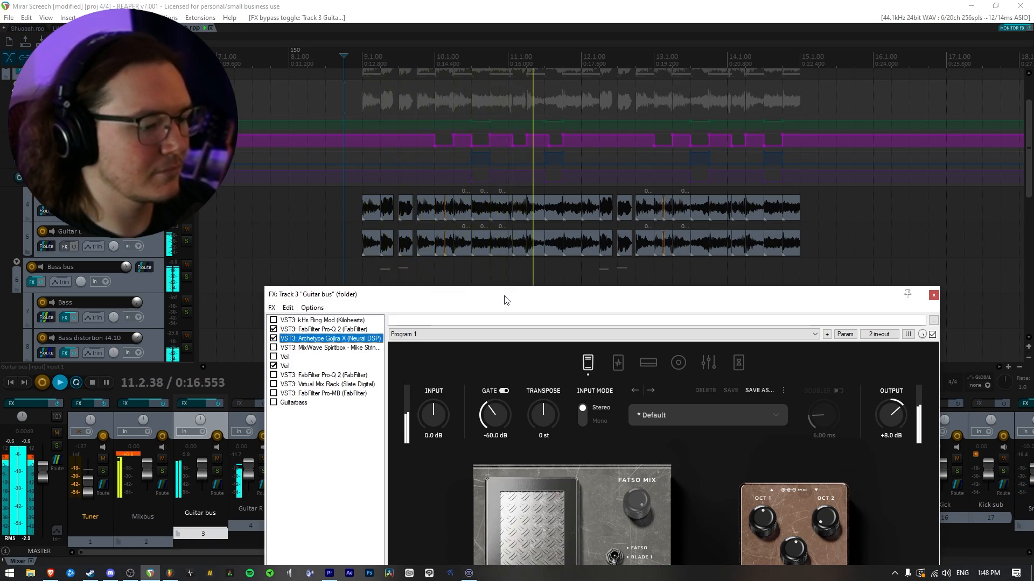
pyautogui.press('space')
# Step: Play the riff again with the Archetype Gojira X pedals in view to watch the WOW treadle
pyautogui.moveTo(505, 300); pyautogui.dragTo(492, 207)
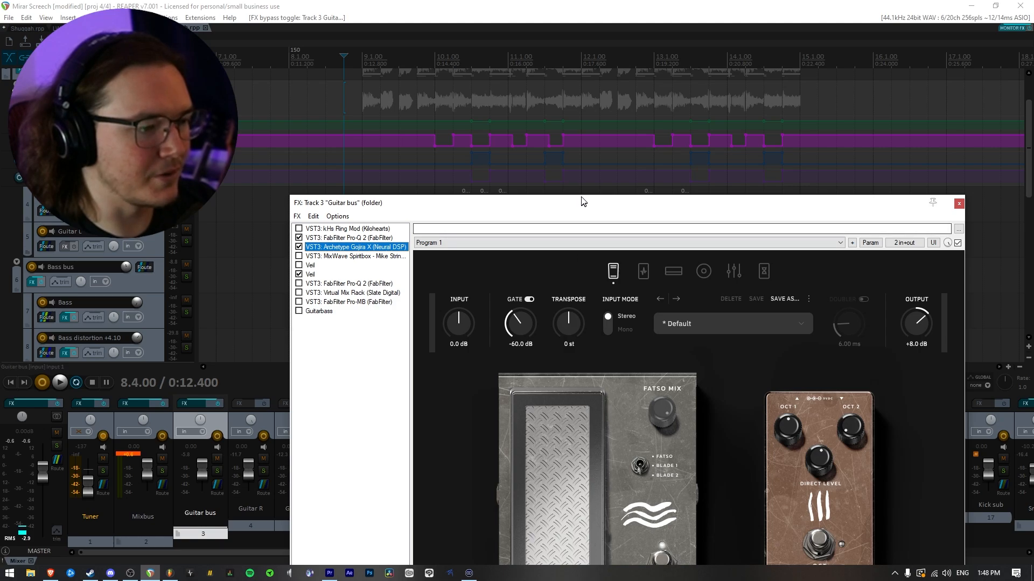
pyautogui.moveTo(579, 202); pyautogui.dragTo(560, 93)
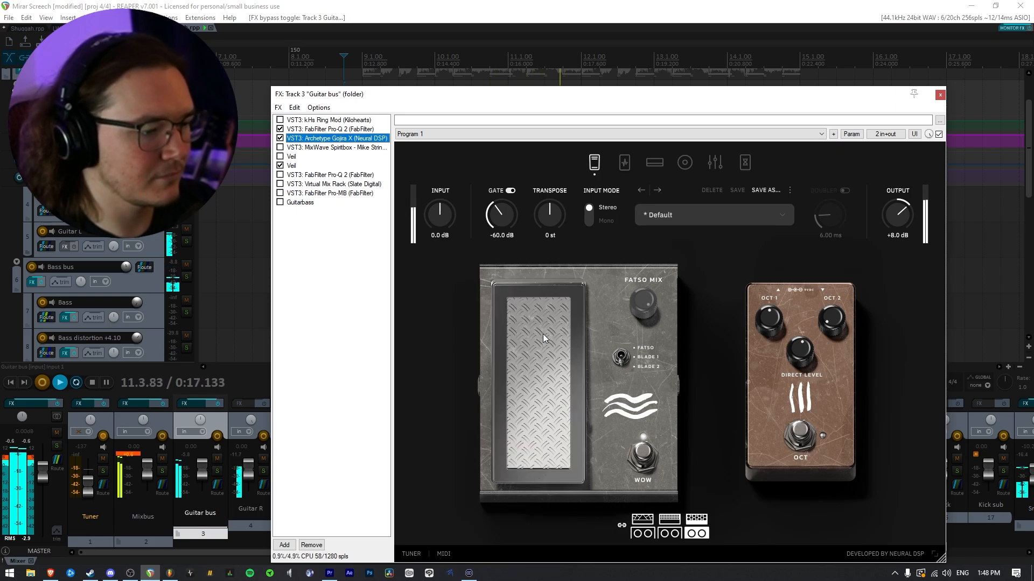
pyautogui.press('space')
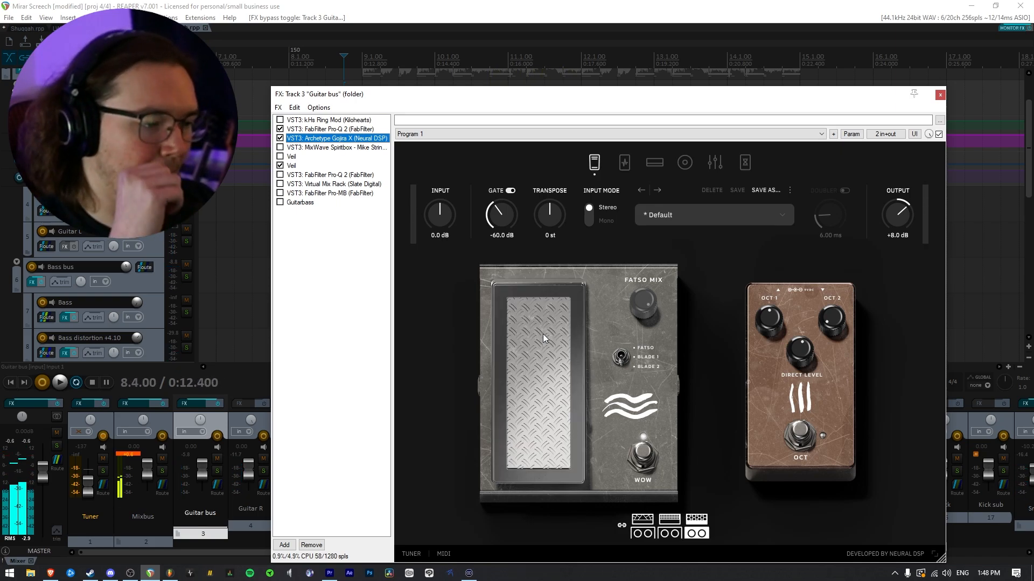
# Step: Re-enable Ring Mod on the Guitar bus and choose Band-Pass Noise as its modulator
pyautogui.click(280, 120)
pyautogui.click(329, 122)
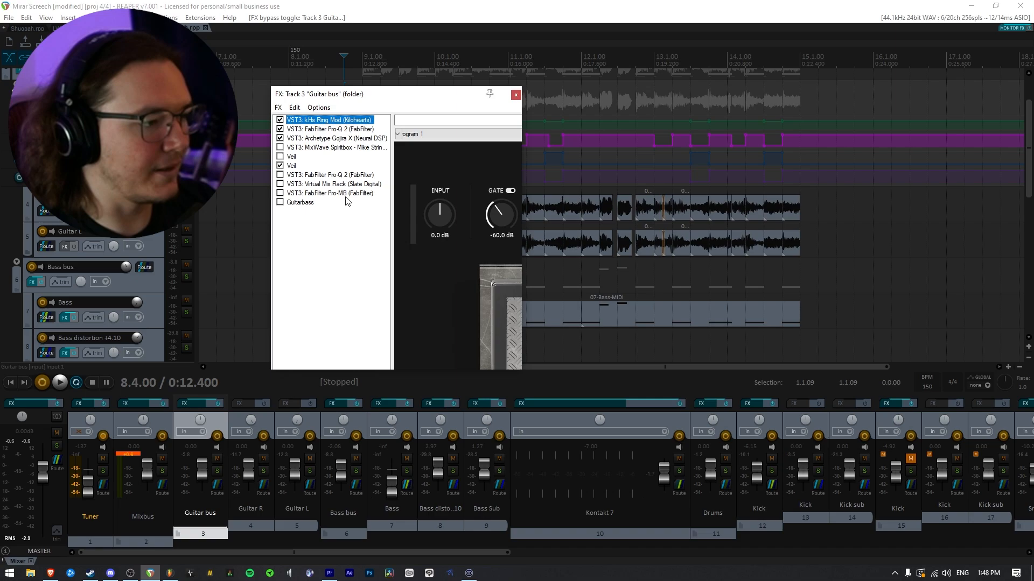
pyautogui.moveTo(438, 104); pyautogui.dragTo(587, 140)
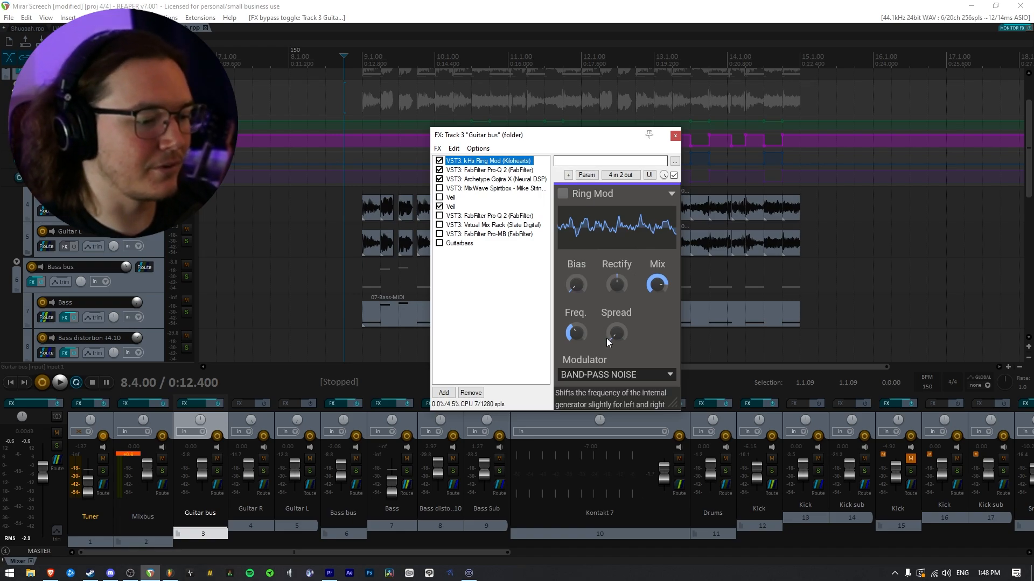
pyautogui.click(601, 376)
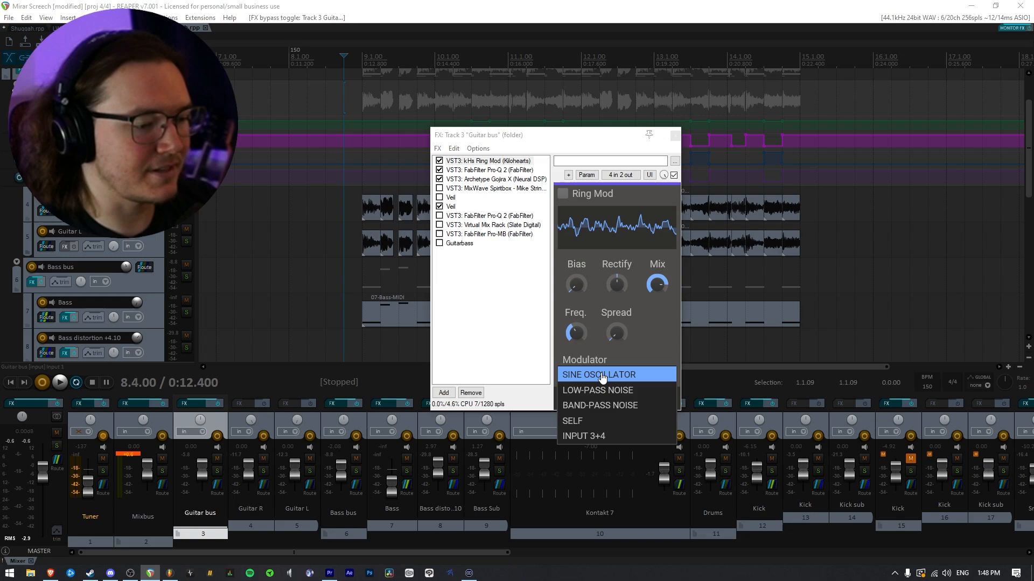
pyautogui.click(605, 409)
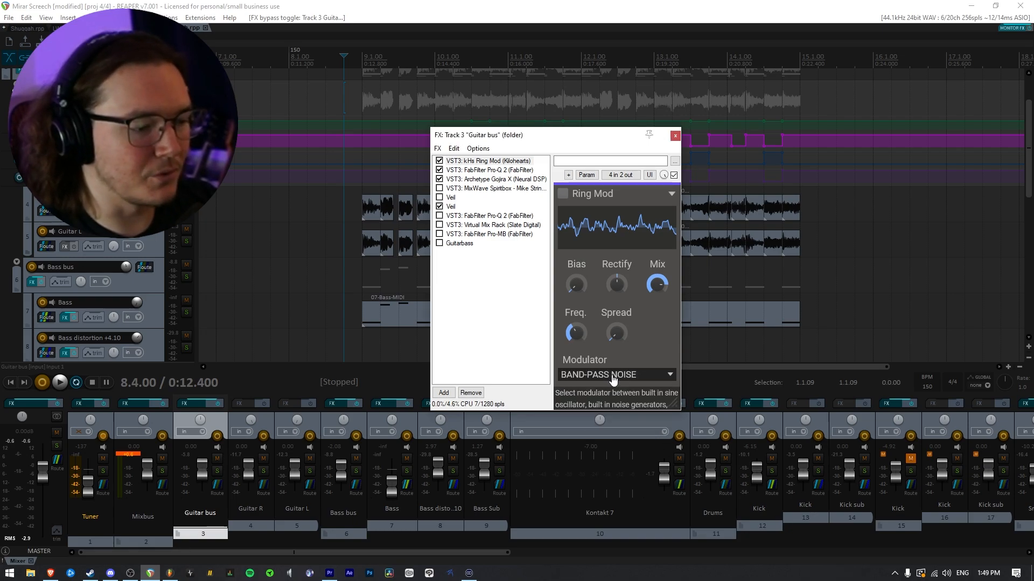
# Step: Review Ring Mod's modulator choices, frequency and mix settings, and play the riff to hear the effect
pyautogui.click(581, 377)
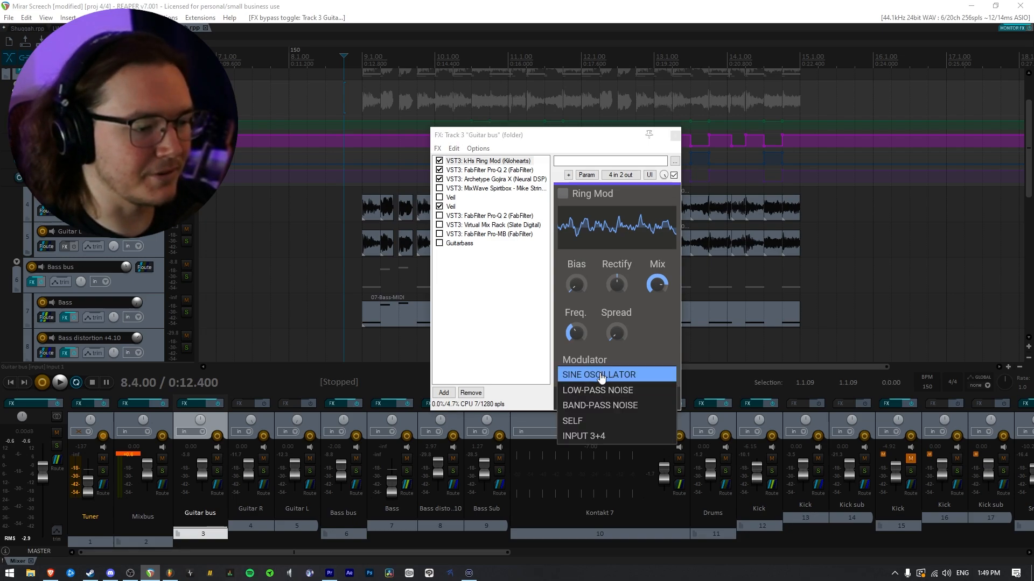
pyautogui.click(634, 364)
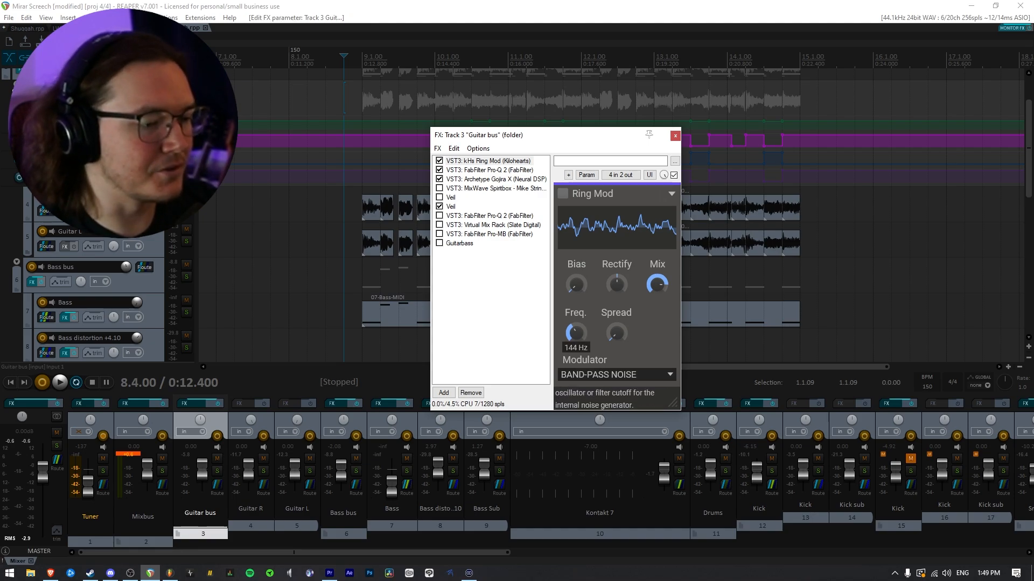
pyautogui.click(658, 284)
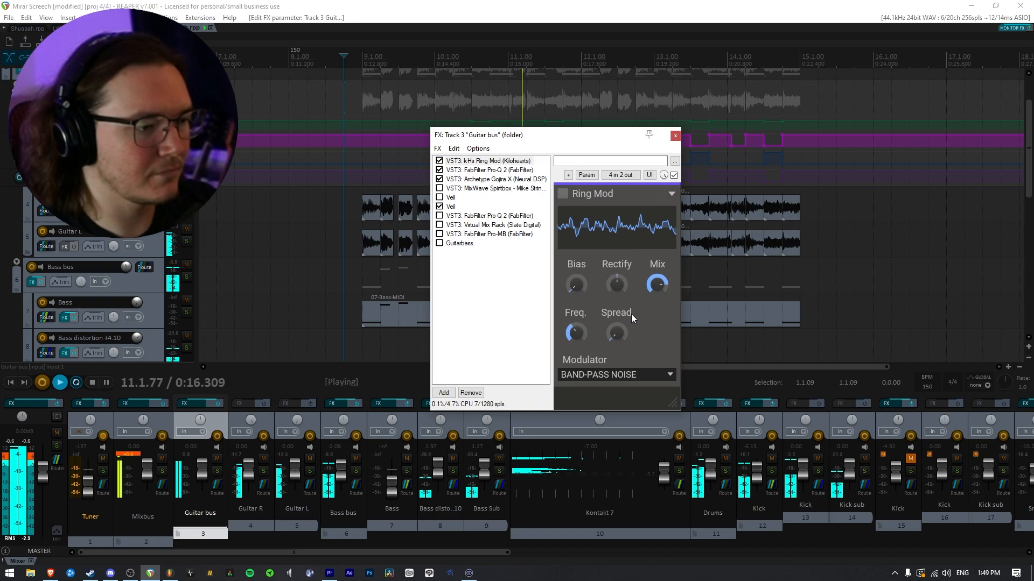
pyautogui.press('space')
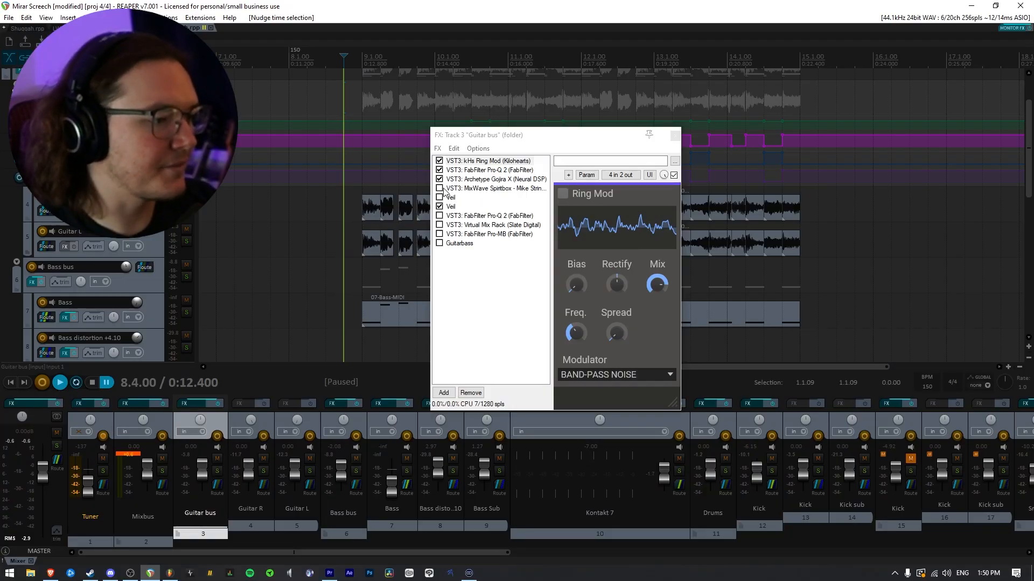
# Step: Re-enable the MixWave Spiritbox chorus on the Guitar bus, play the riff with it, and close the effects chain
pyautogui.click(448, 189)
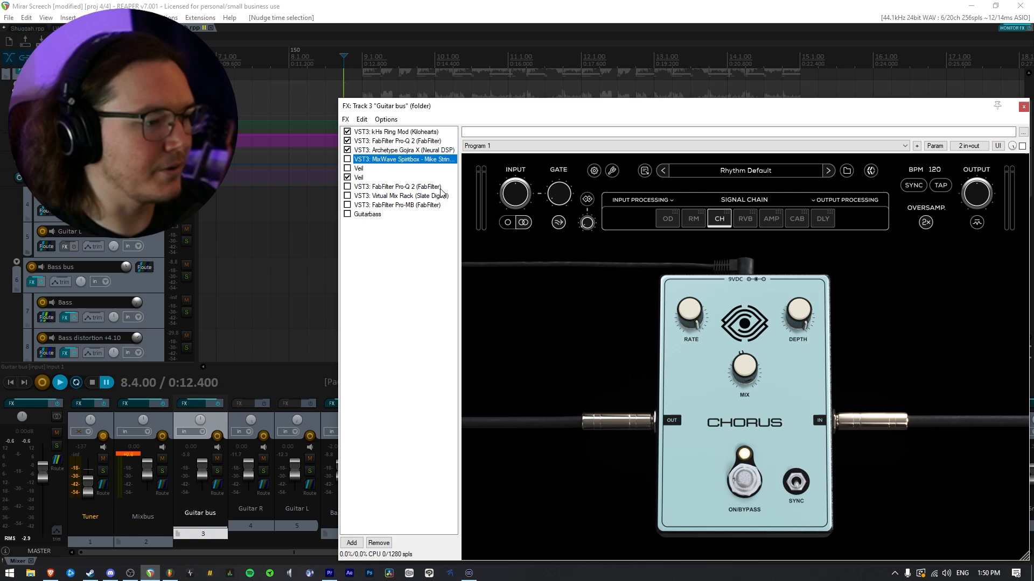
pyautogui.click(348, 159)
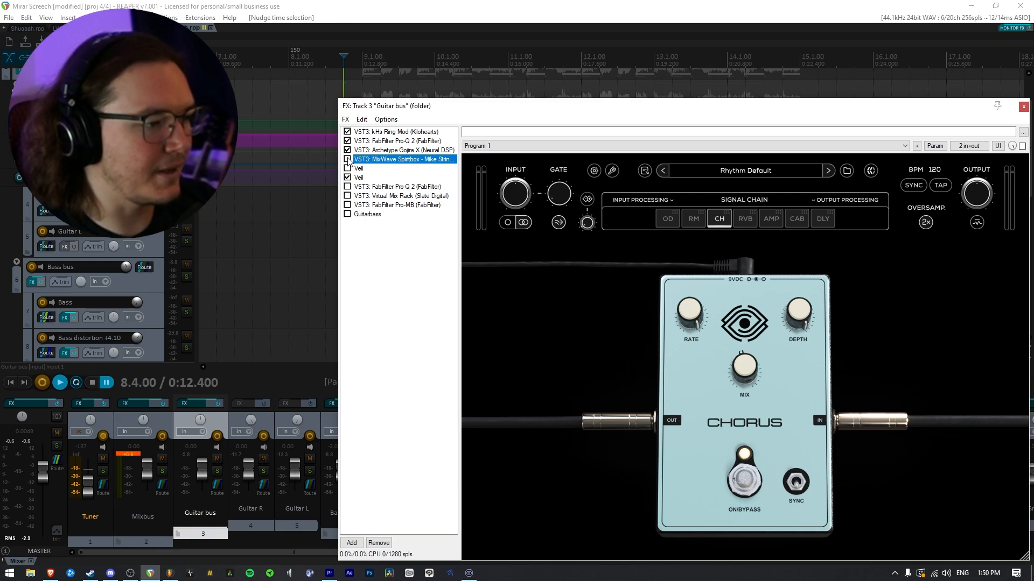
pyautogui.moveTo(756, 381)
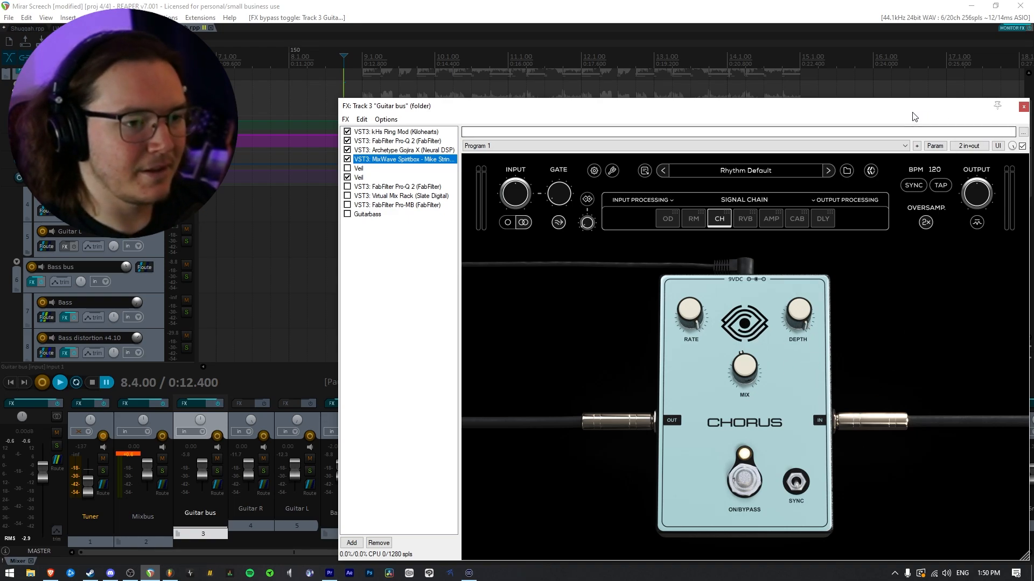
pyautogui.moveTo(911, 113); pyautogui.dragTo(799, 255)
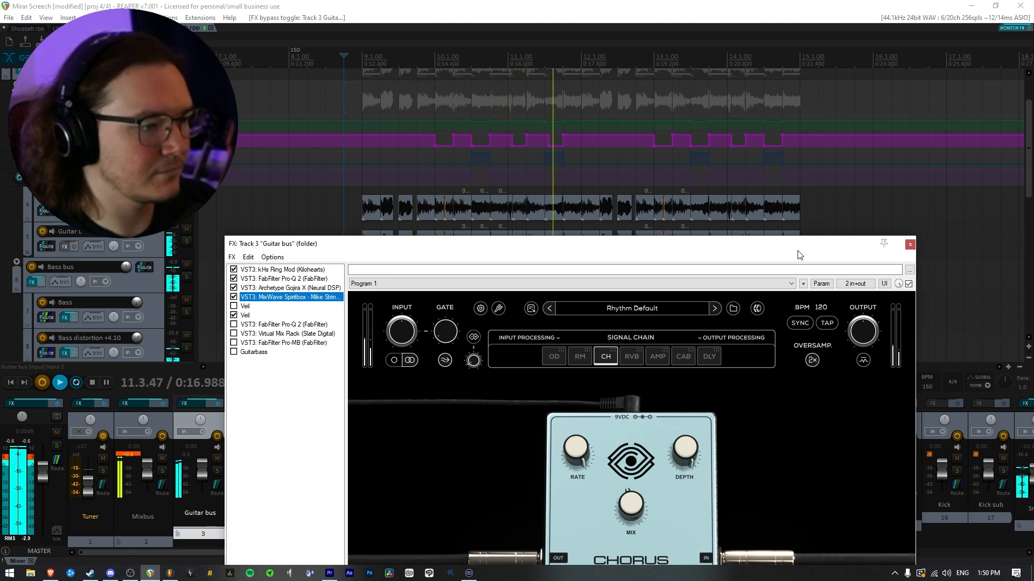
pyautogui.press('space')
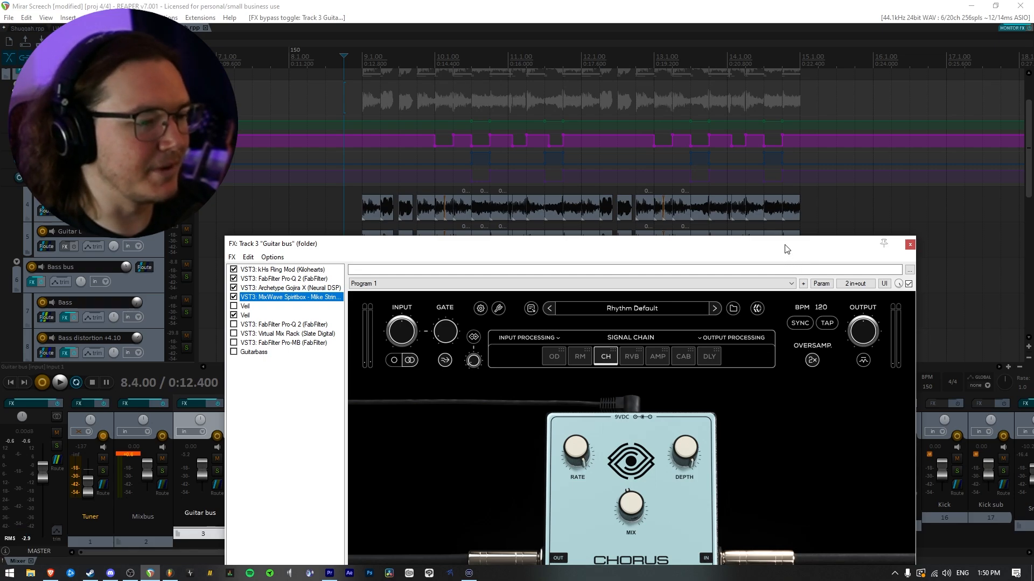
pyautogui.press('Escape')
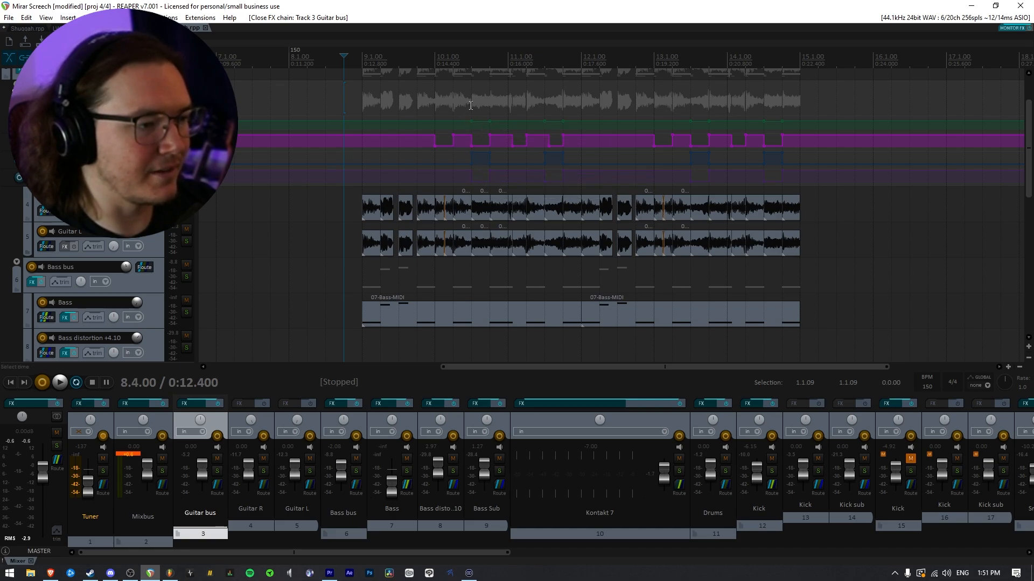
# Step: Select the time range 10.3.00 to 10.4.00, clear it, and place the edit cursor at 10.1.00
pyautogui.moveTo(471, 106); pyautogui.dragTo(488, 107)
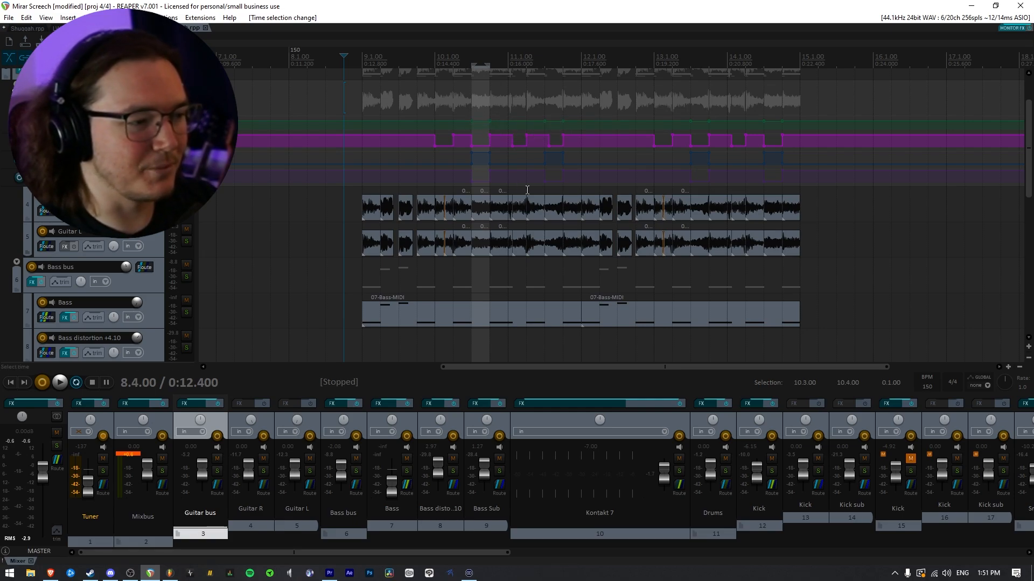
pyautogui.press('Escape')
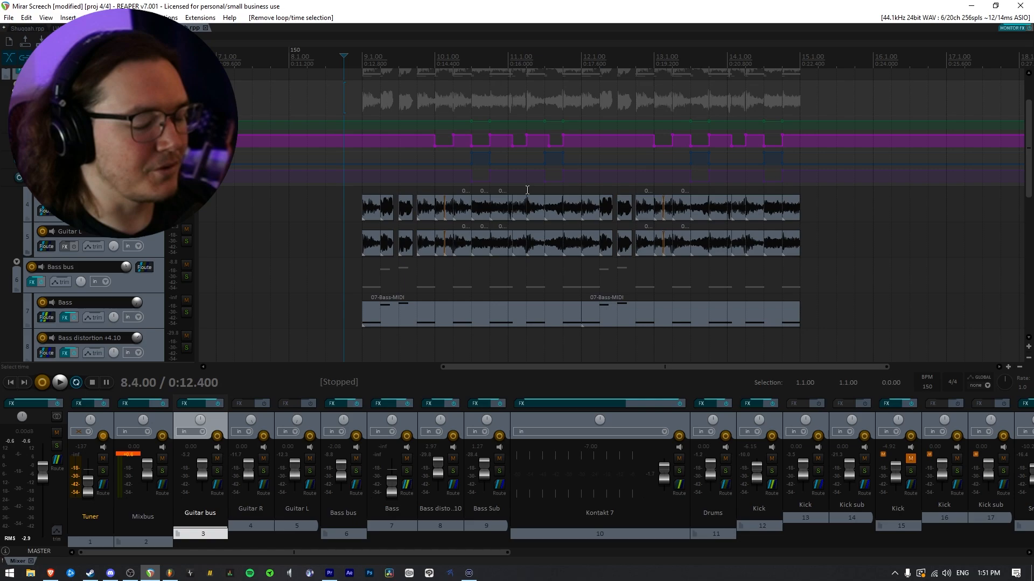
pyautogui.click(432, 98)
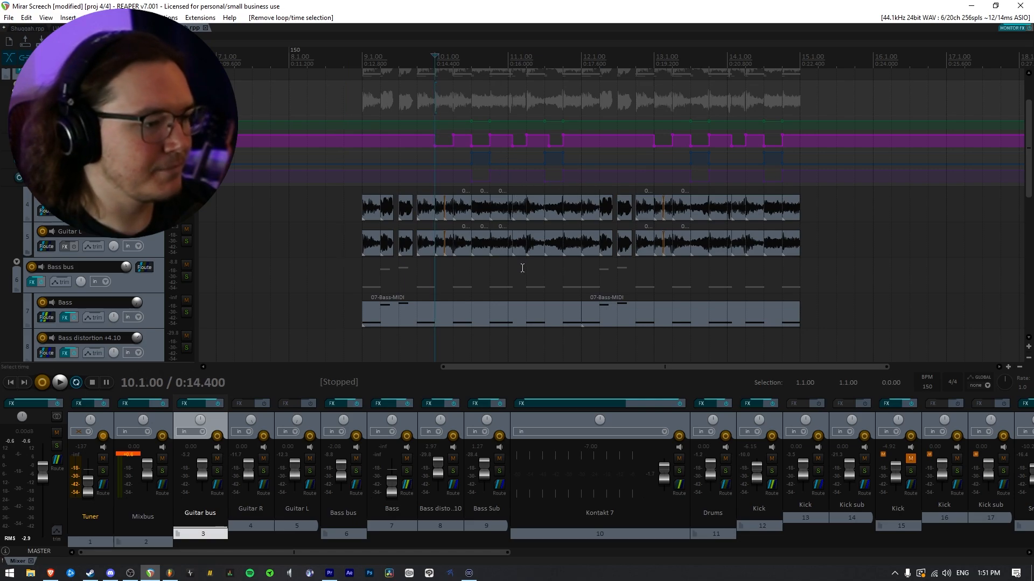
# Step: Place the edit cursor at 8.4.00, just before the riff section at bar 9, and play the riff through
pyautogui.scroll(2, 641, 254)
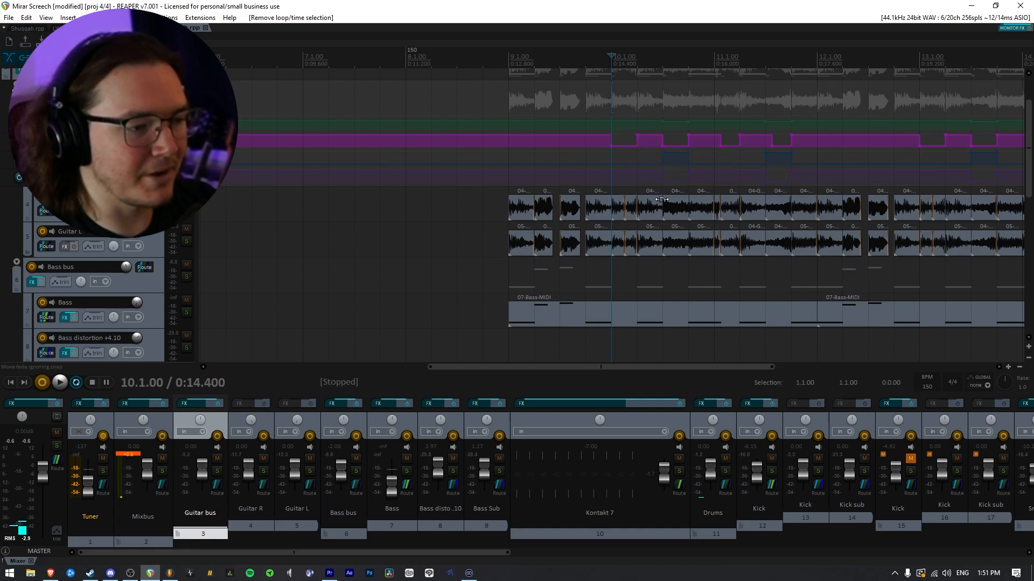
pyautogui.scroll(-2, 652, 227)
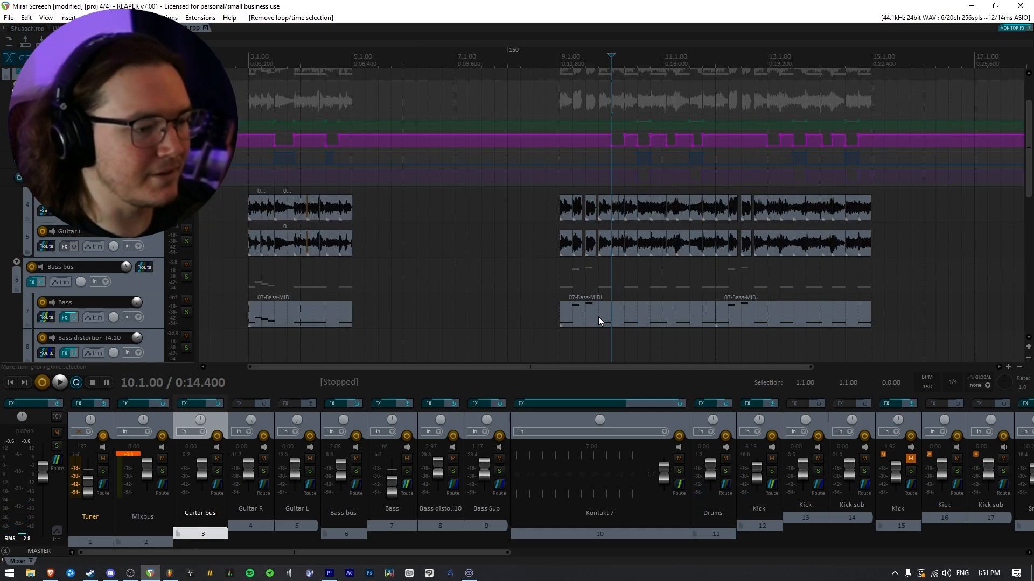
pyautogui.moveTo(550, 369); pyautogui.dragTo(628, 365)
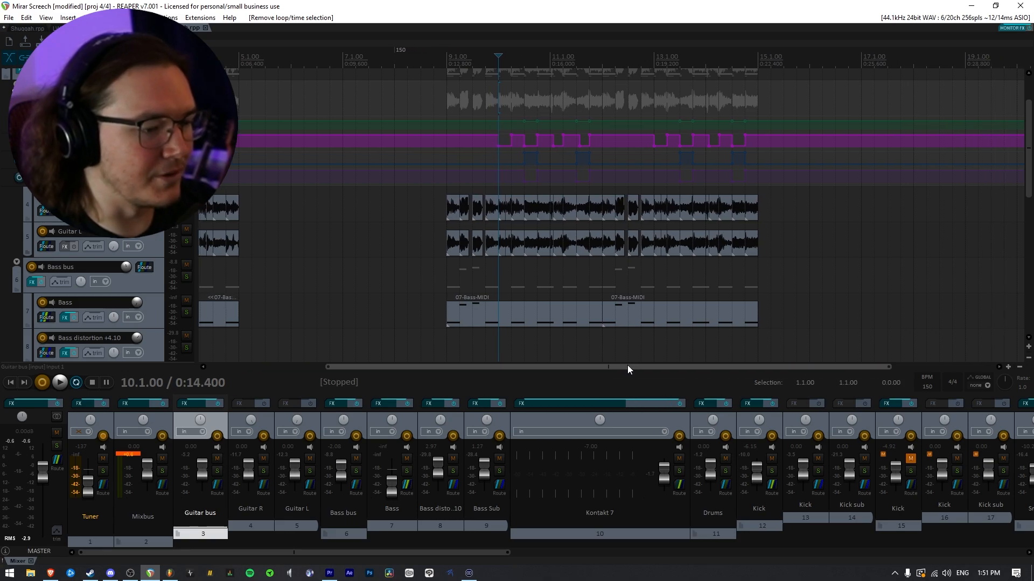
pyautogui.click(434, 266)
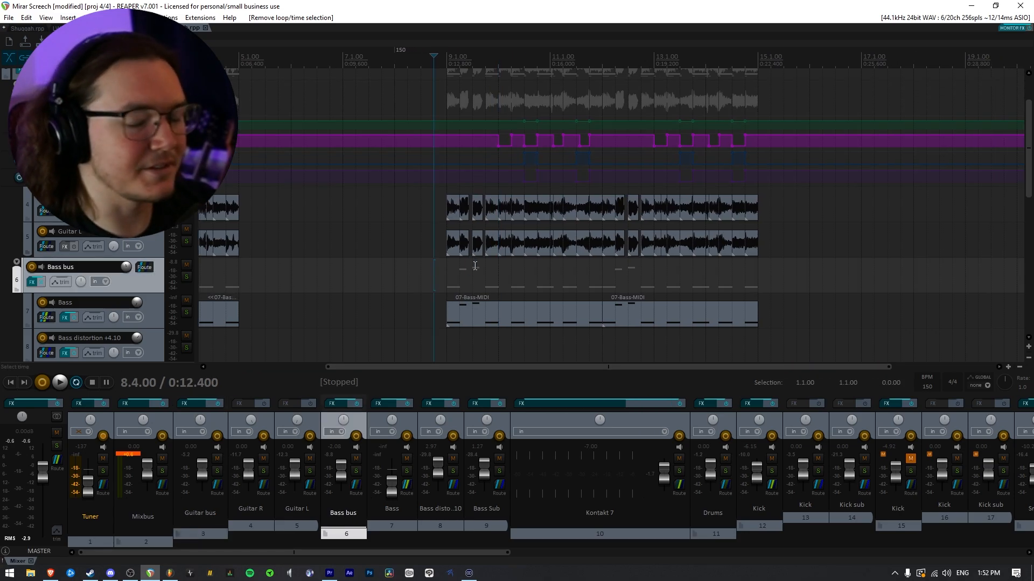
pyautogui.press('space')
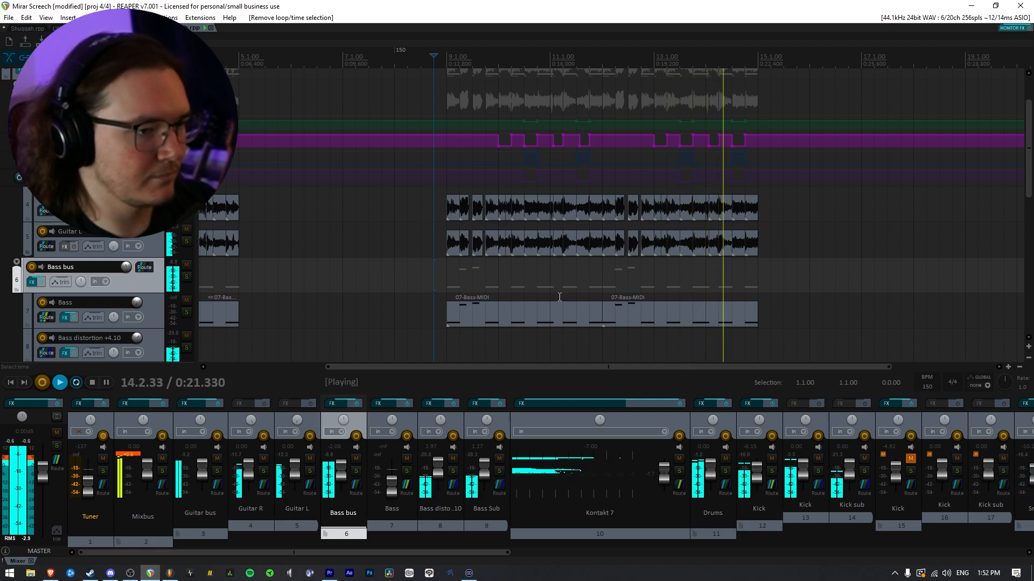
pyautogui.press('space')
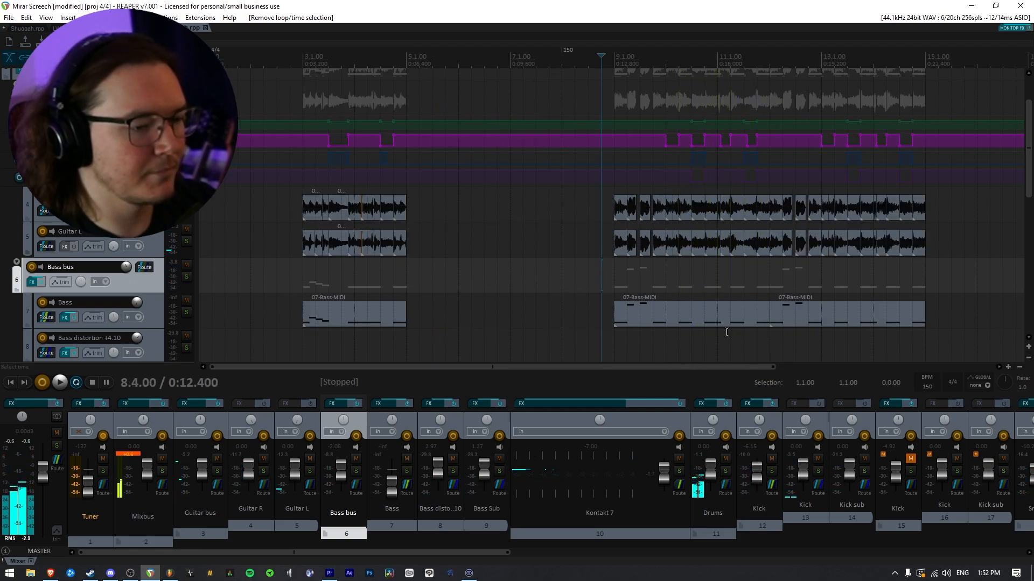
# Step: Place the edit cursor at 11.3.00 and try to move the Guitar bus Ring Mod bypass point from 11.3.25 to the cursor
pyautogui.moveTo(586, 370); pyautogui.dragTo(679, 373)
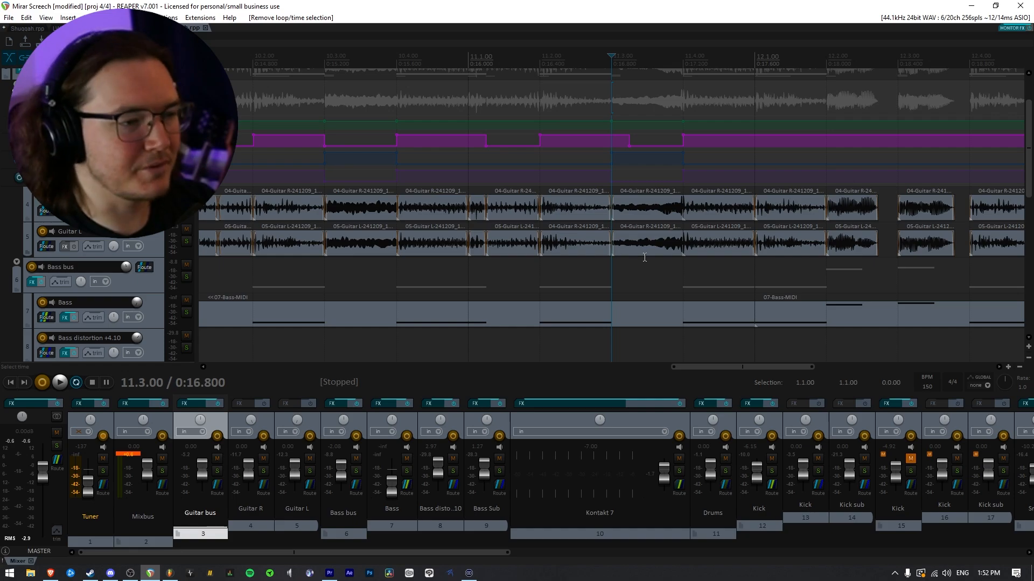
pyautogui.scroll(-2, 644, 258)
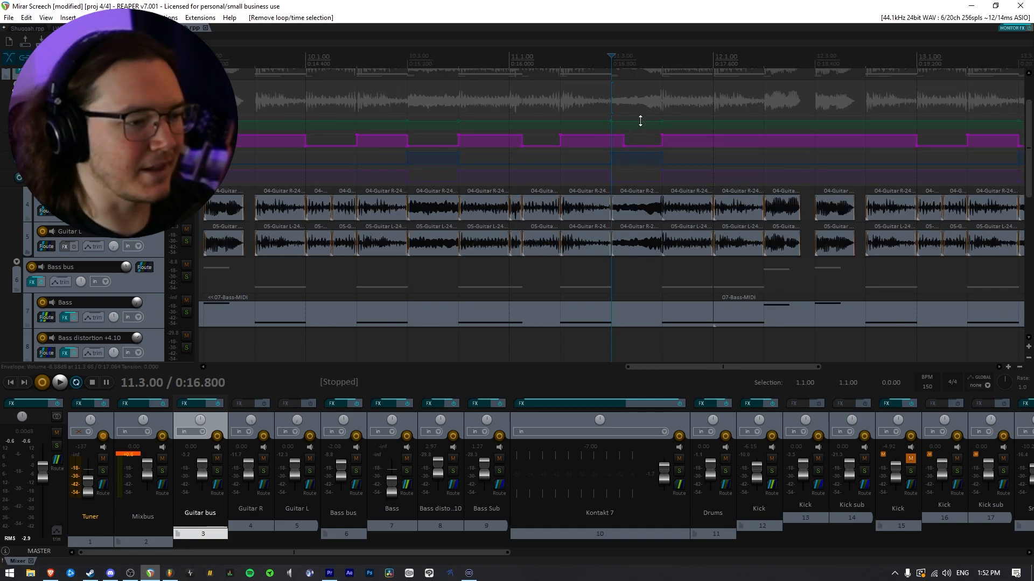
pyautogui.moveTo(624, 143)
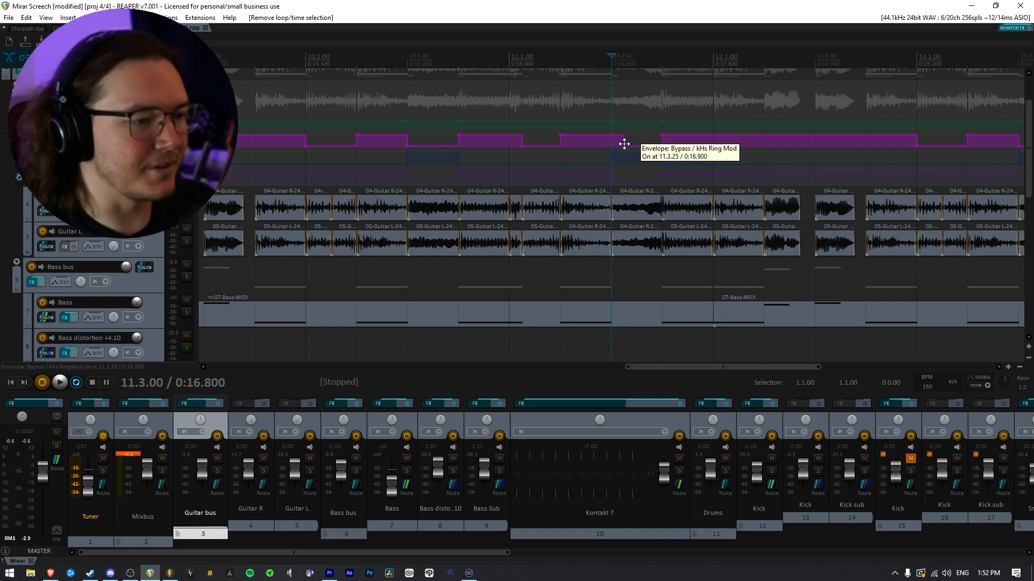
pyautogui.moveTo(624, 144); pyautogui.dragTo(611, 146)
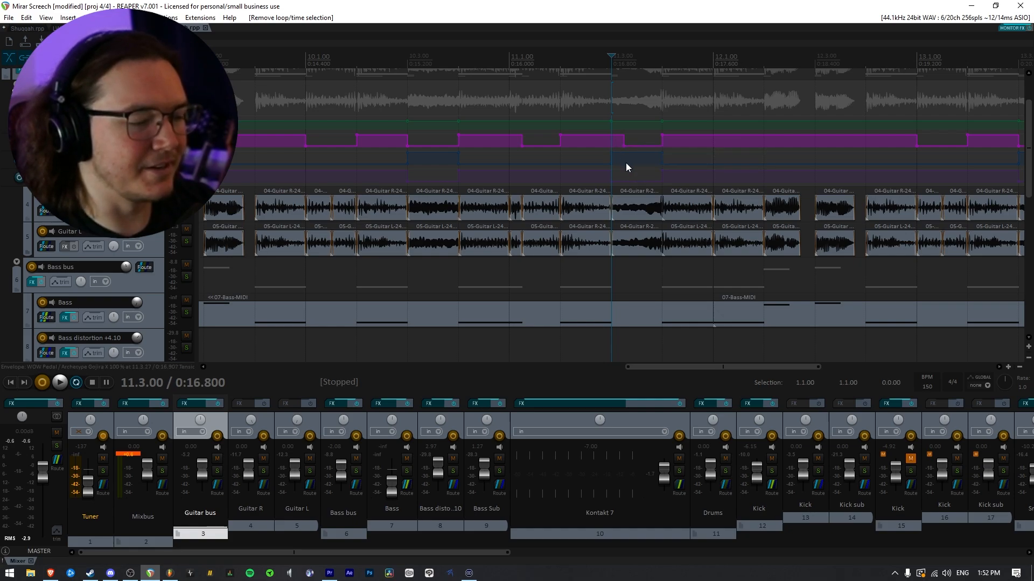
# Step: Play the screech from 11.3.00 to hear the Ring Mod automation, and stop playback
pyautogui.scroll(-3, 632, 192)
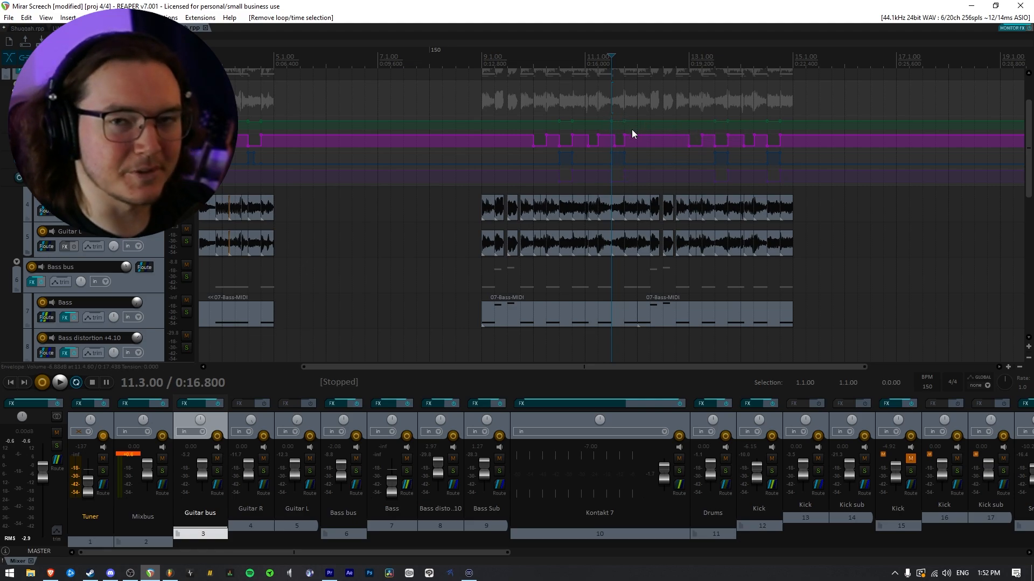
pyautogui.scroll(2, 619, 129)
pyautogui.press('space')
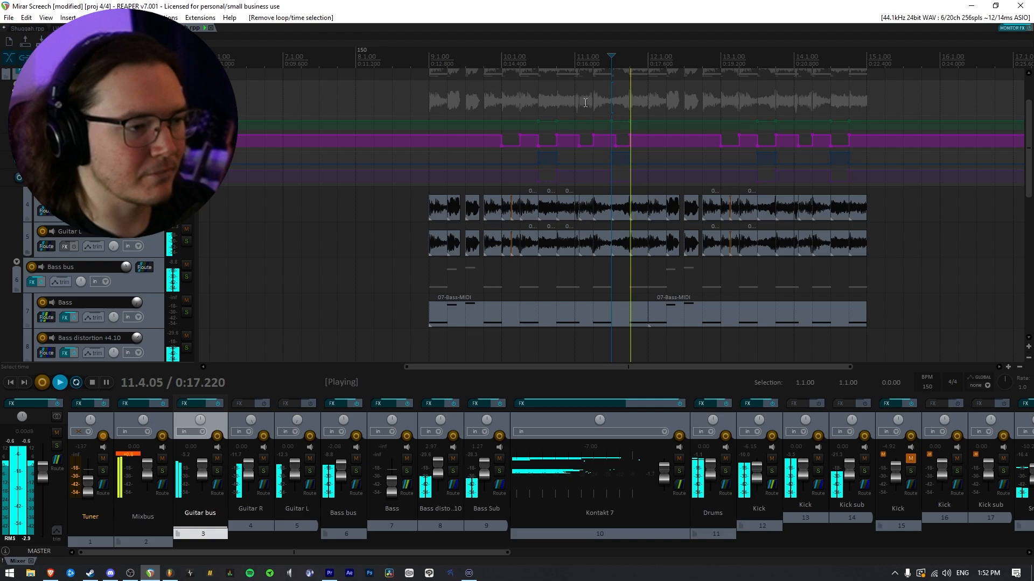
pyautogui.press('space')
pyautogui.scroll(4, 610, 139)
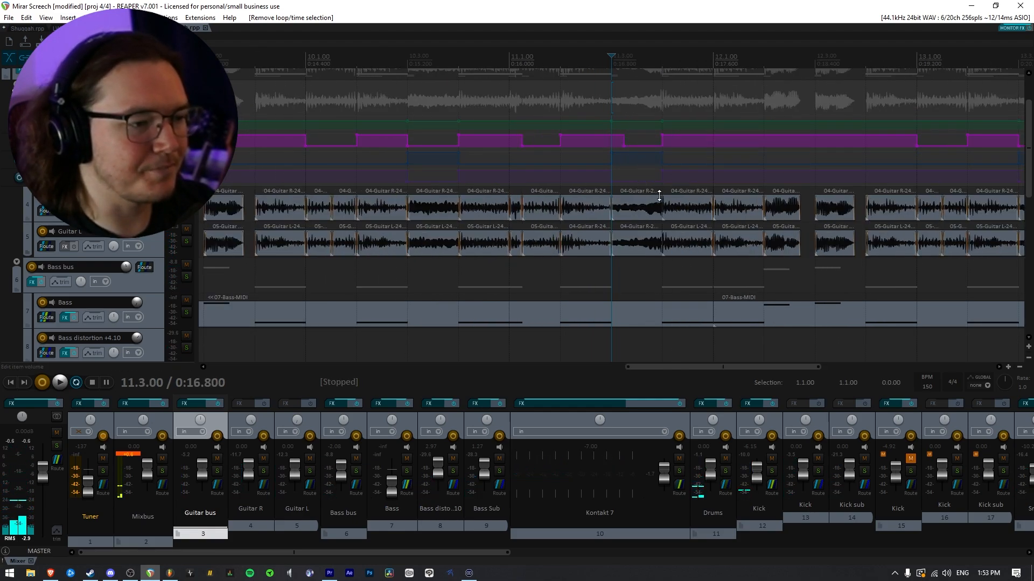
# Step: Return the edit cursor to 8.4.00, ahead of the riff section on the Guitar bus
pyautogui.scroll(-3, 659, 196)
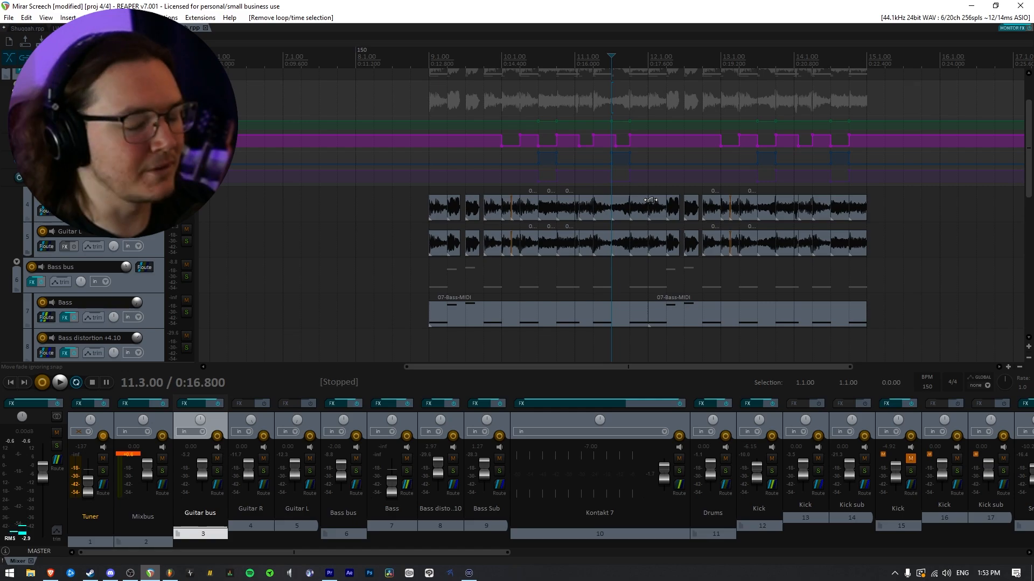
pyautogui.scroll(-2, 650, 200)
pyautogui.click(469, 120)
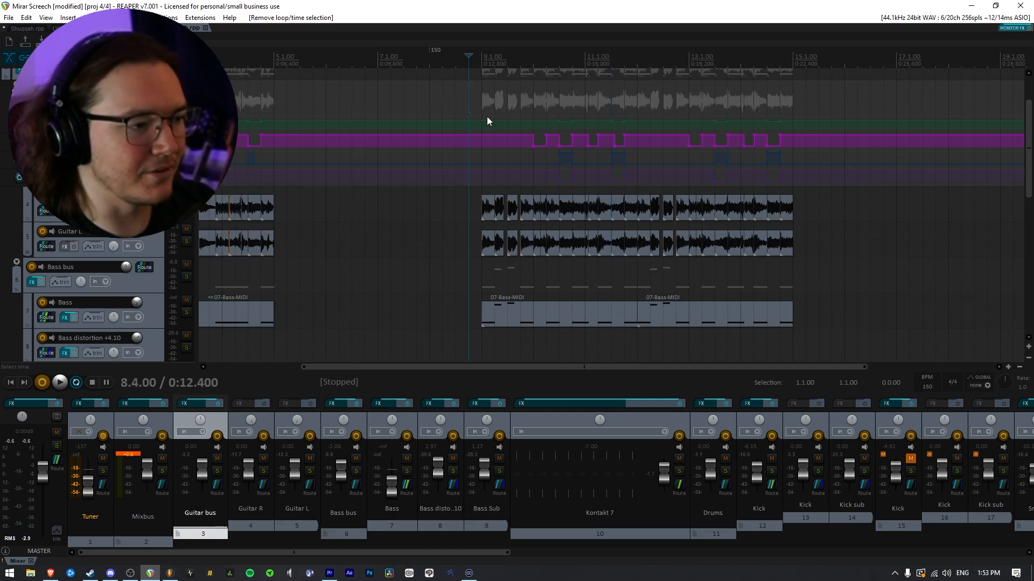